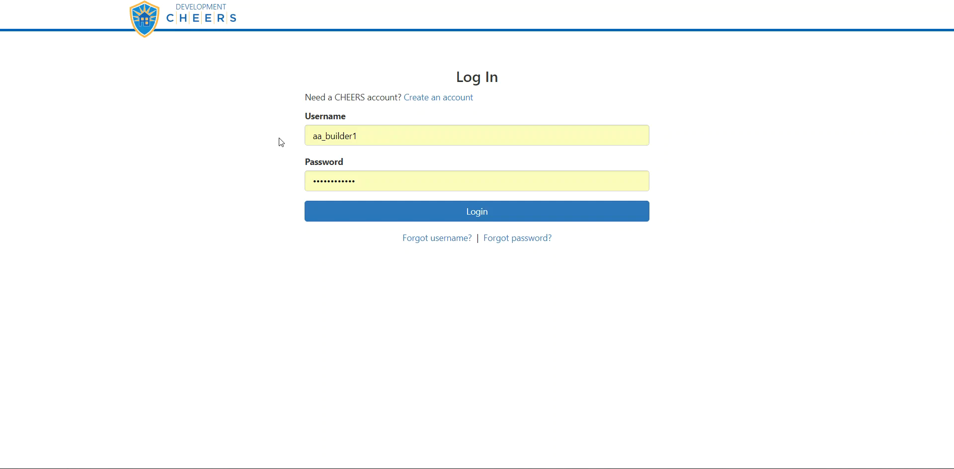
- Log in with the filled-in credentials and filter the project sites to Residential > Alteration
left_click(328, 217)
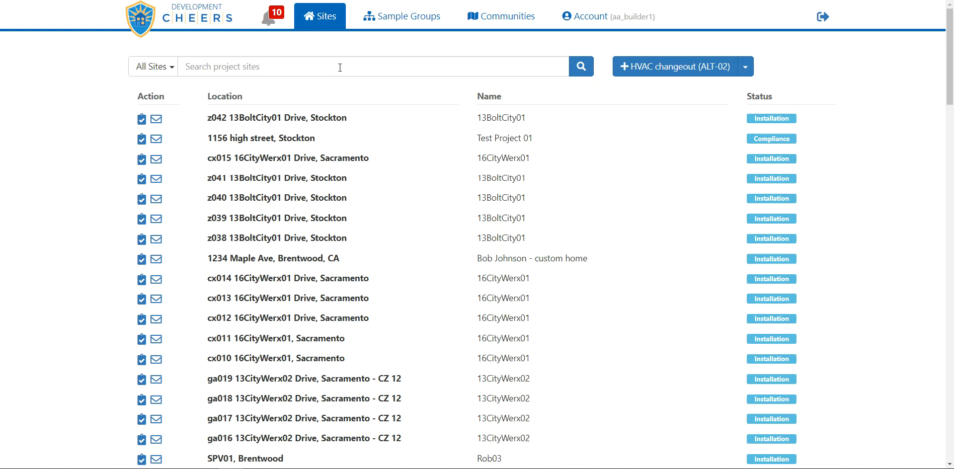
left_click(172, 71)
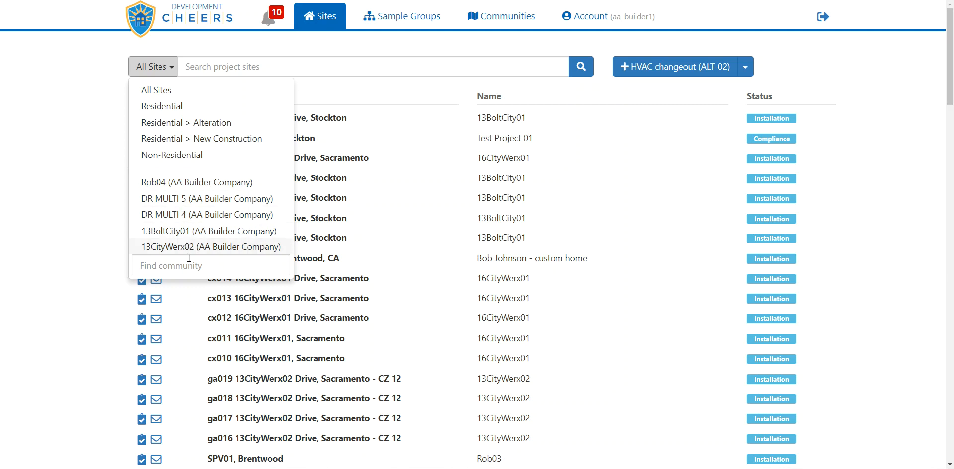
left_click(204, 266)
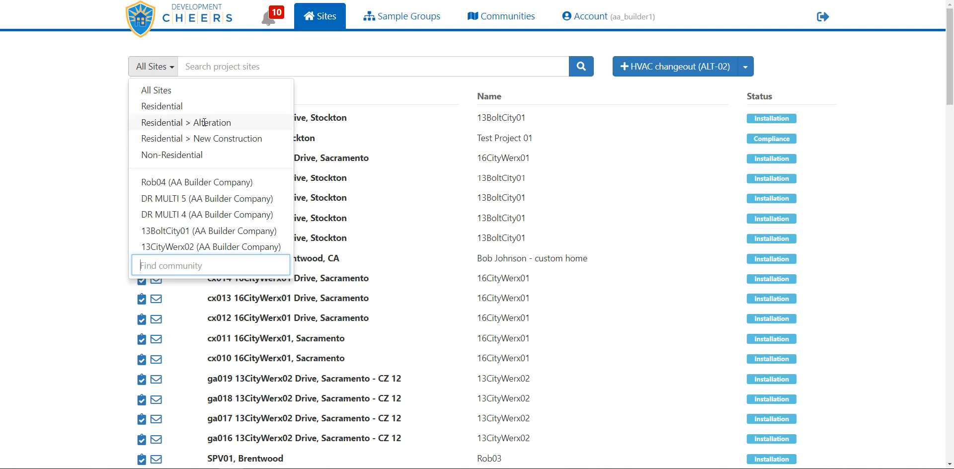
left_click(228, 123)
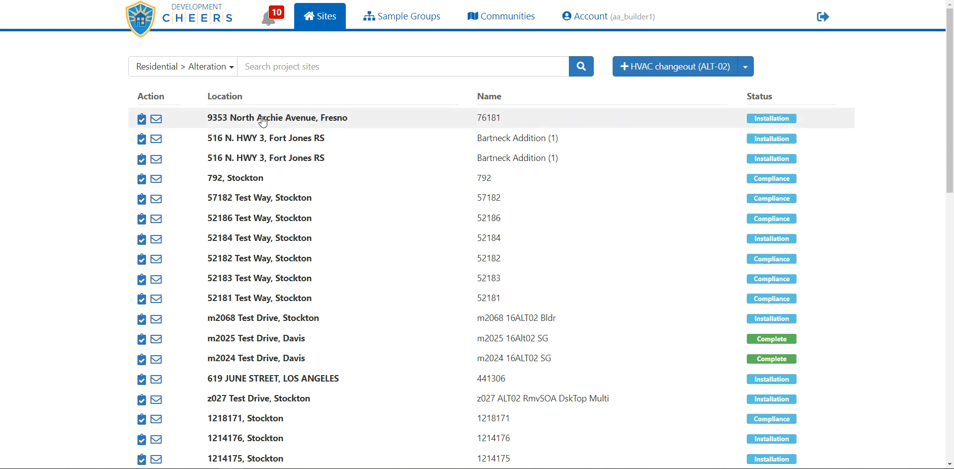
- Look through the residential alteration sites and their statuses
left_click(303, 66)
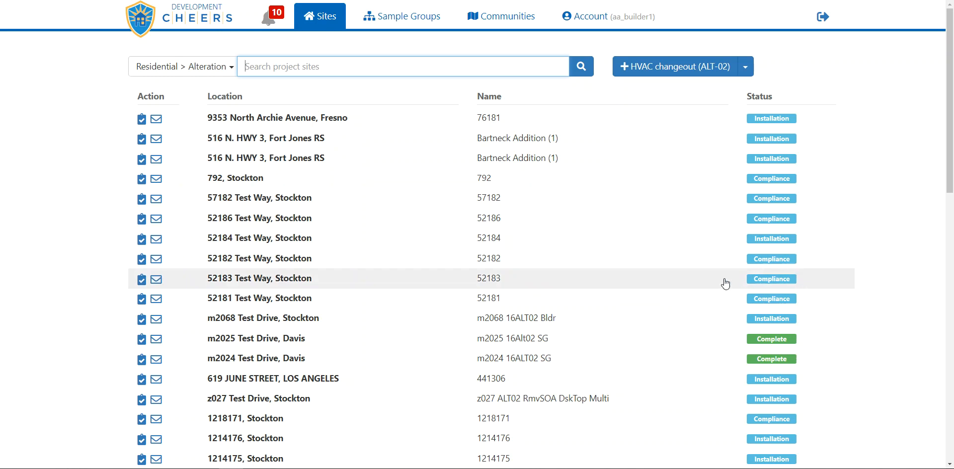
scroll(726, 317, "down", 1)
scroll(726, 317, "down", 8)
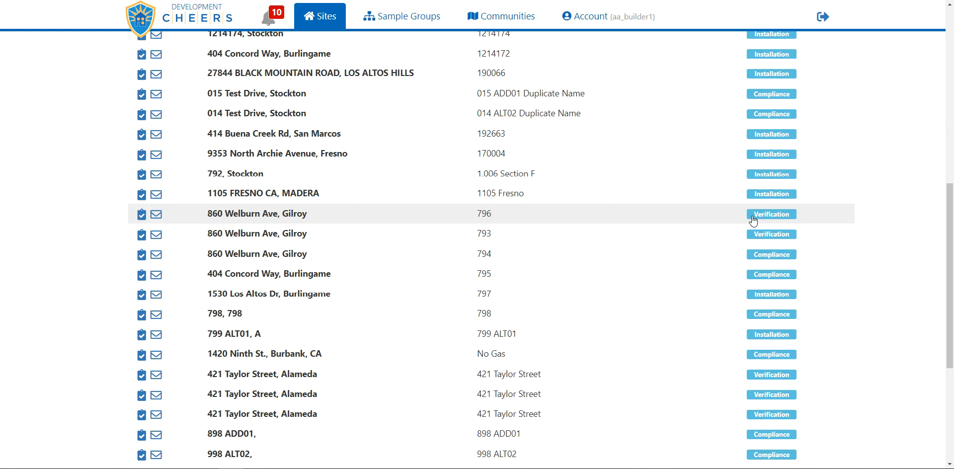
scroll(708, 187, "up", 4)
scroll(708, 186, "up", 2)
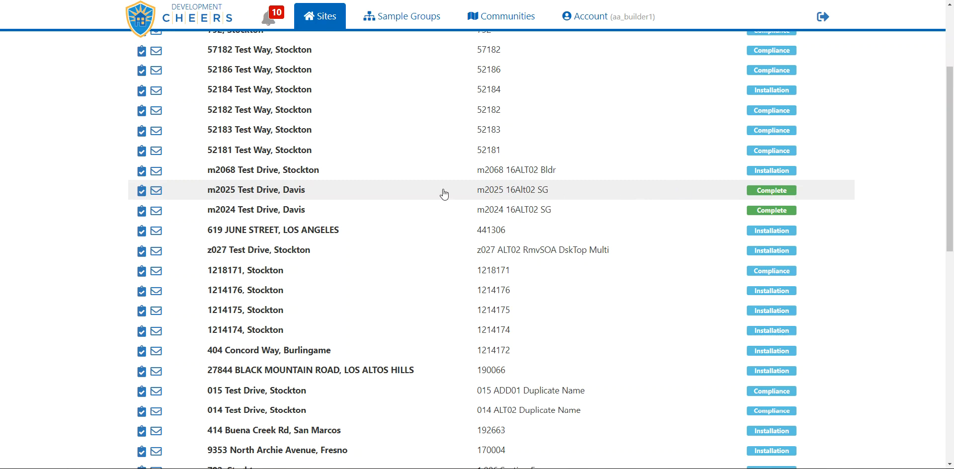
scroll(445, 194, "up", 3)
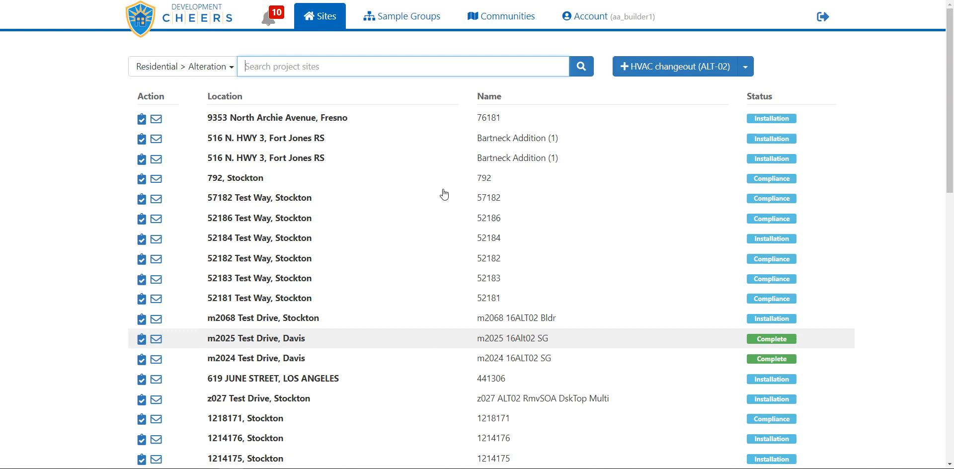
- View the sites of the Rob04 (AA Builder Company) community and reset the filter to All Sites
left_click(221, 67)
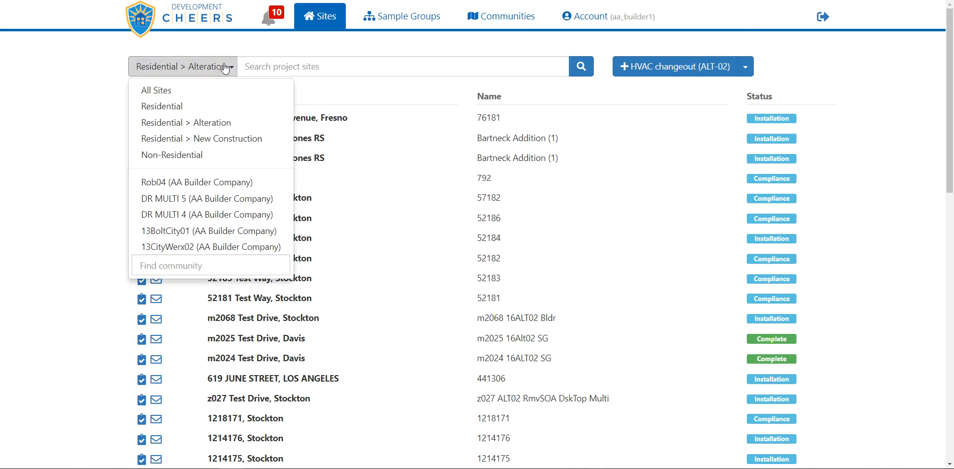
left_click(224, 182)
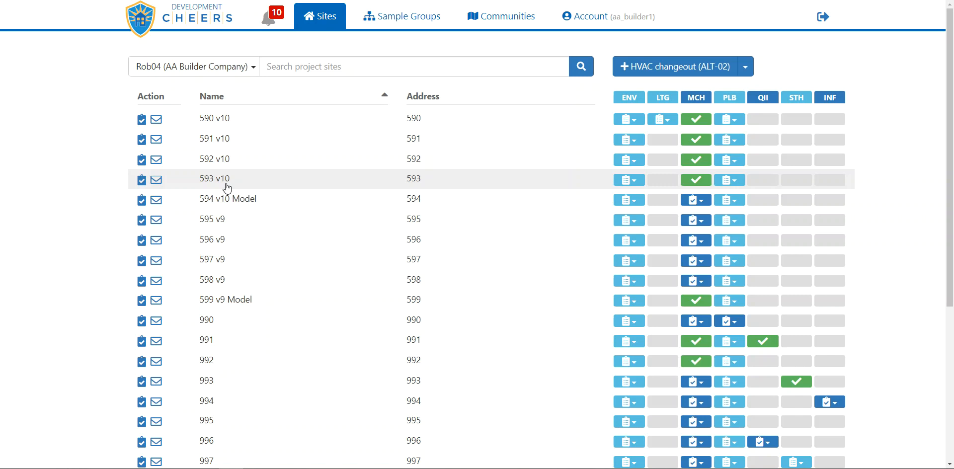
left_click(243, 68)
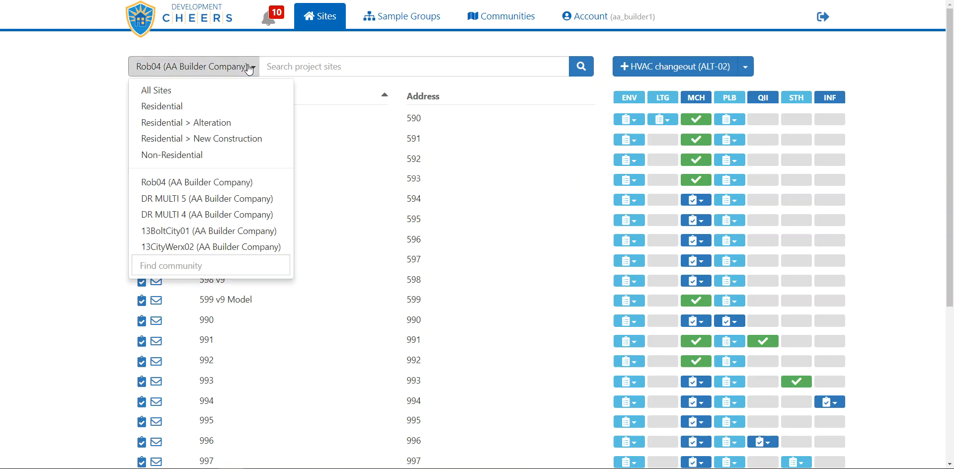
left_click(239, 91)
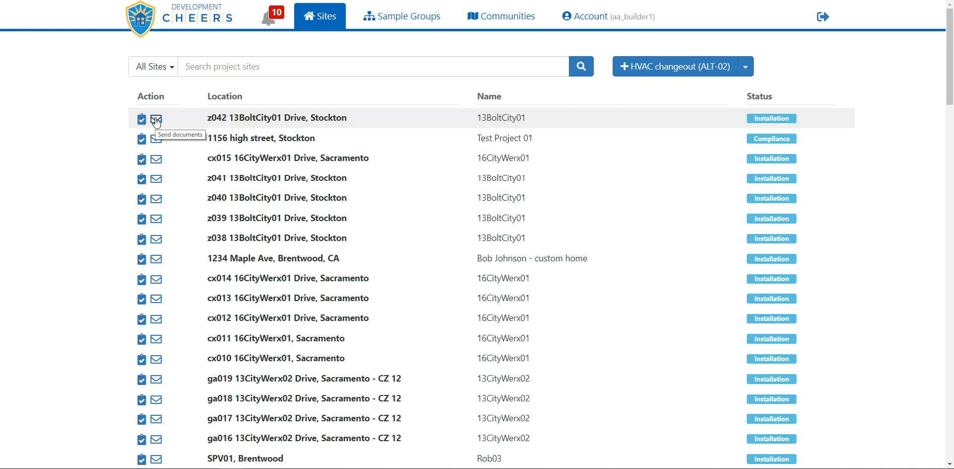
- Choose the project status report and all HERS documents for sending from the z042 13BoltCity01 Drive site
left_click(156, 120)
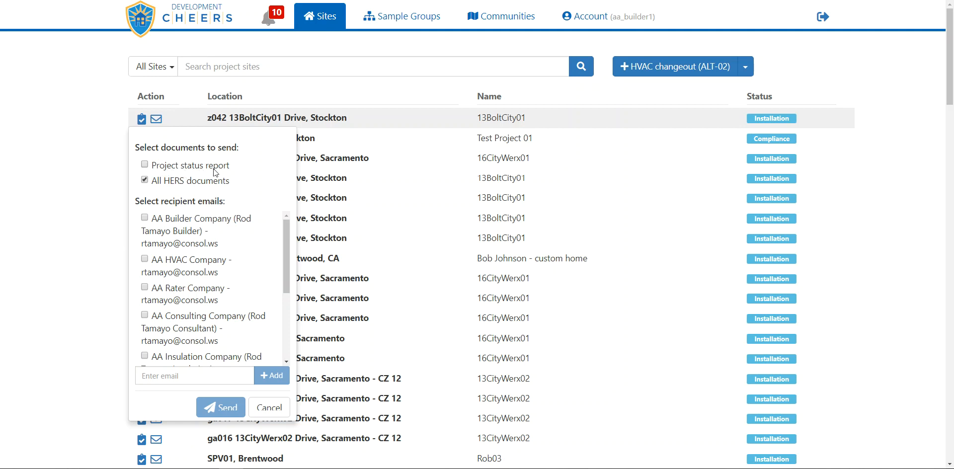
left_click(145, 165)
left_click(144, 180)
scroll(207, 232, "down", 5)
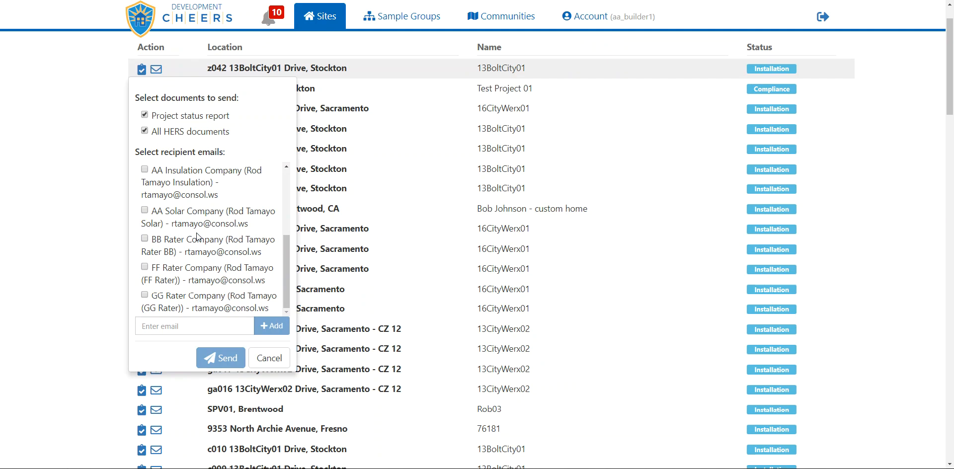
- Add another recipient's e-mail address to the document mailing, and cancel without sending
left_click(190, 326)
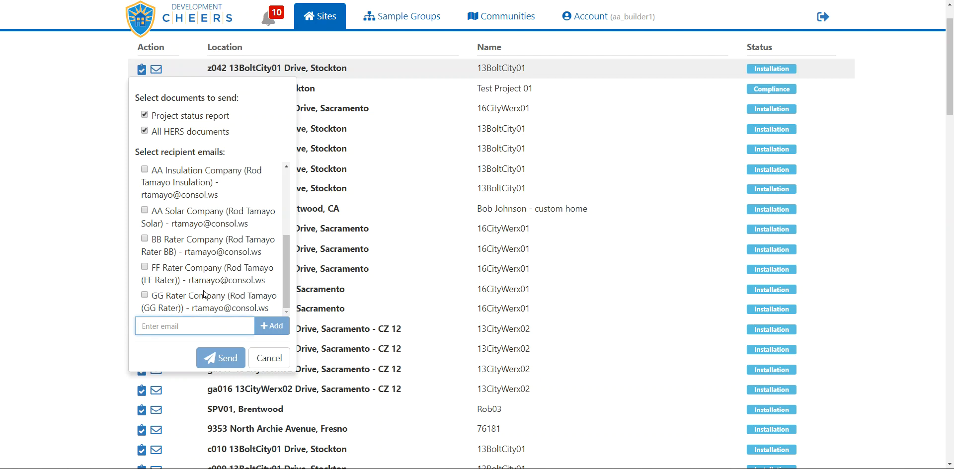
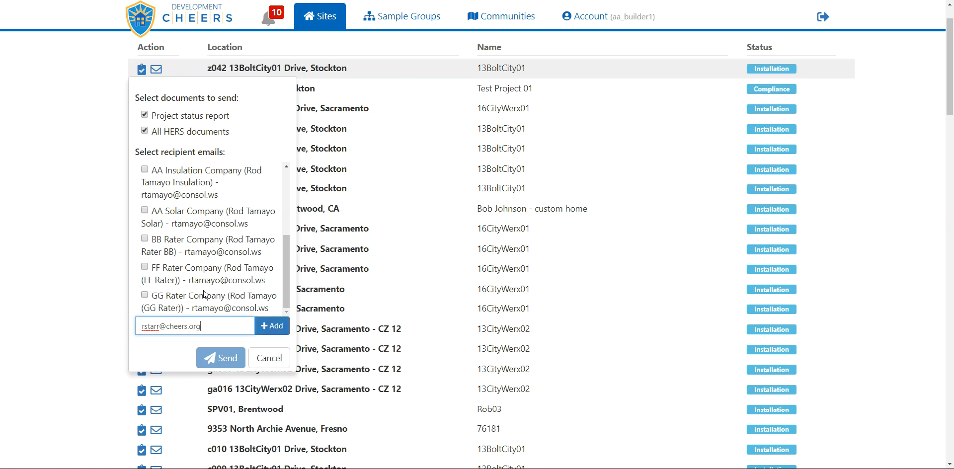
left_click(272, 327)
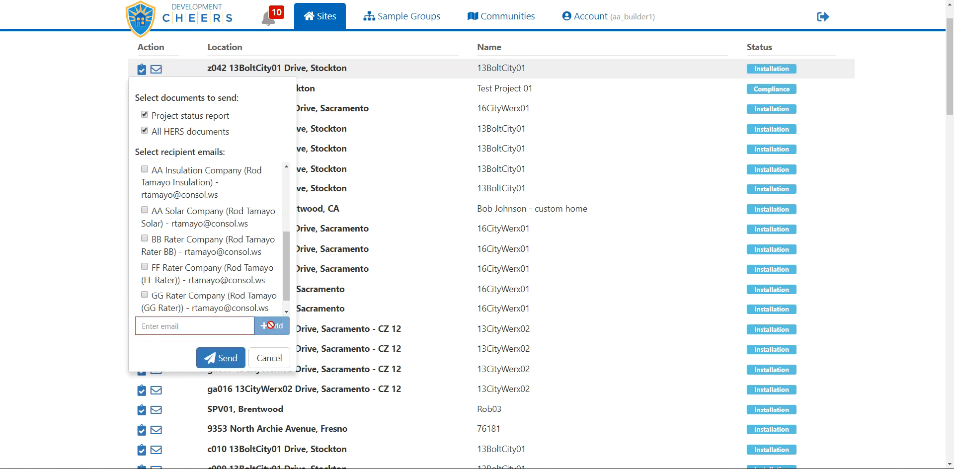
scroll(244, 296, "down", 1)
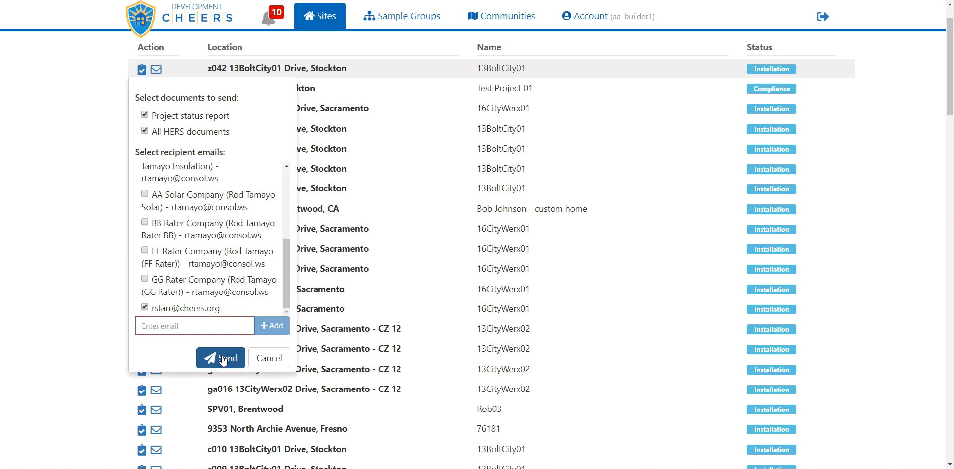
left_click(271, 360)
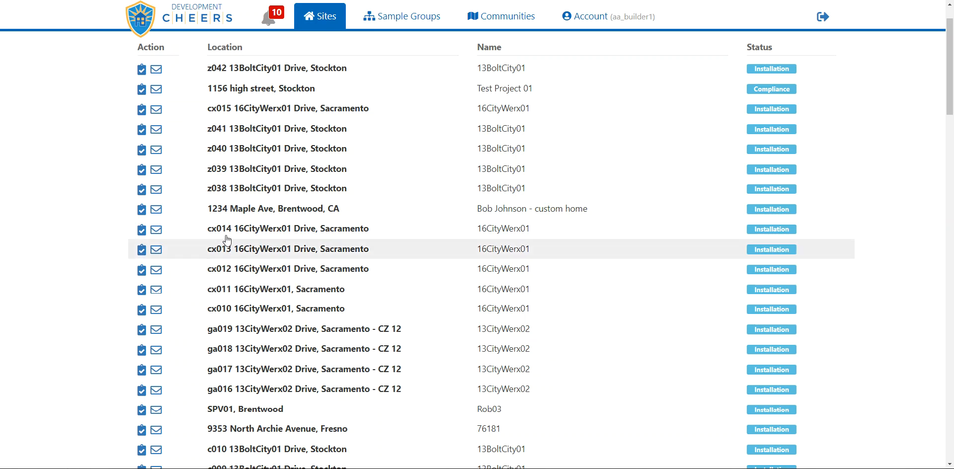
- View the installation and compliance documents of the z042 13BoltCity01 Drive site and return to the site list
scroll(222, 147, "up", 1)
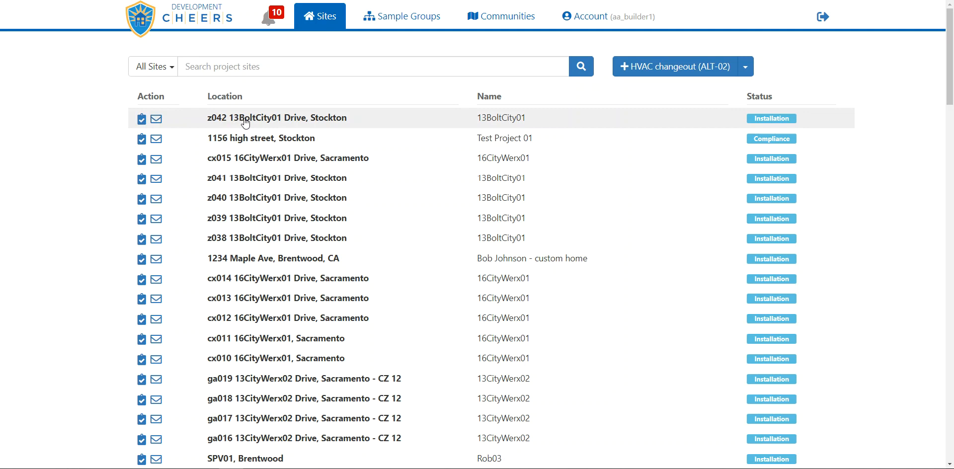
left_click(274, 120)
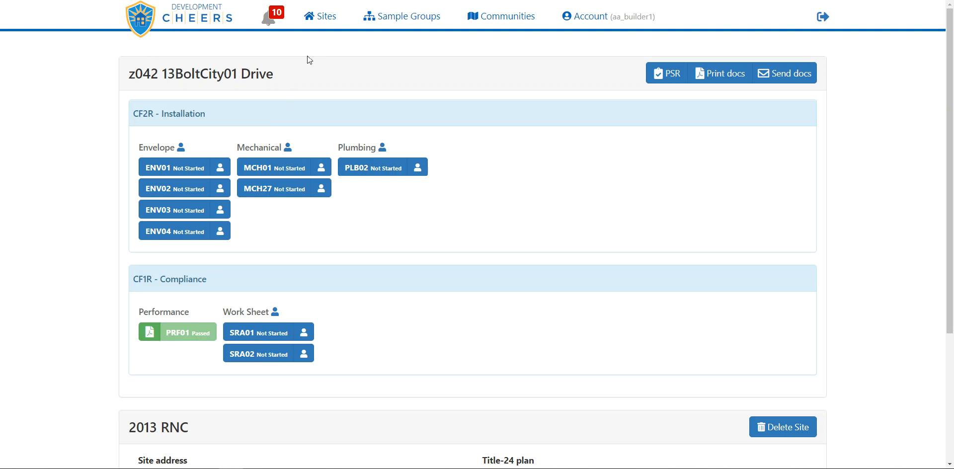
left_click(322, 19)
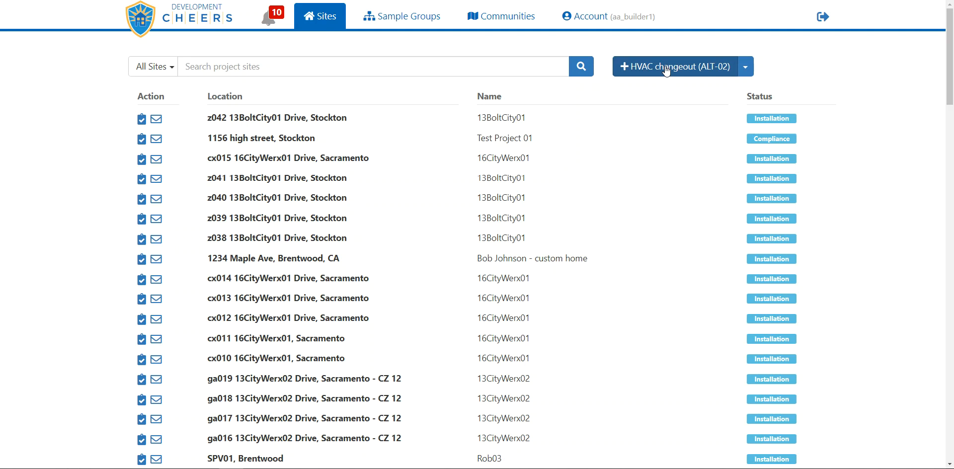
- Review the project types available for adding a new site
left_click(747, 70)
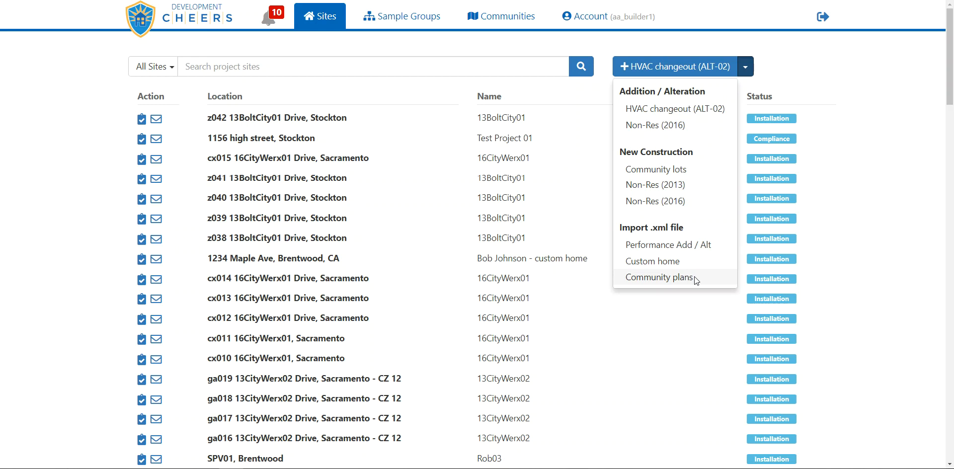
left_click(752, 70)
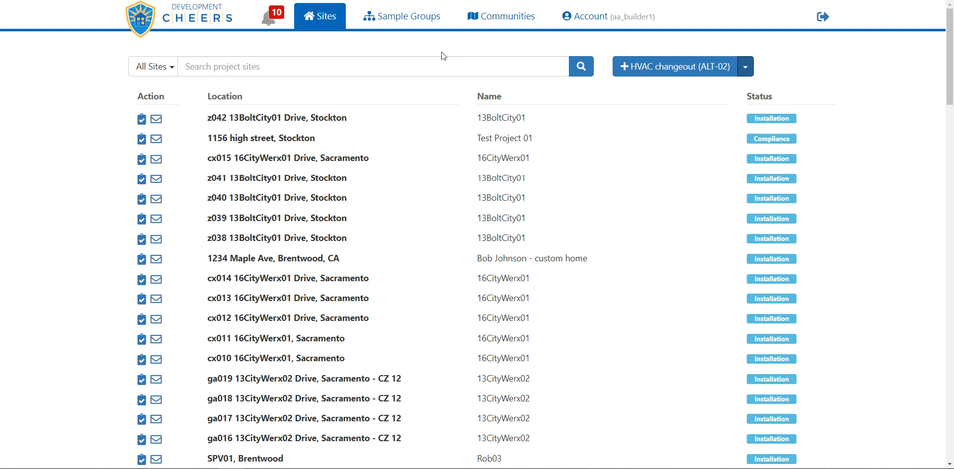
- Open the sample groups and examine their filter choices and the group types that can be created
left_click(398, 20)
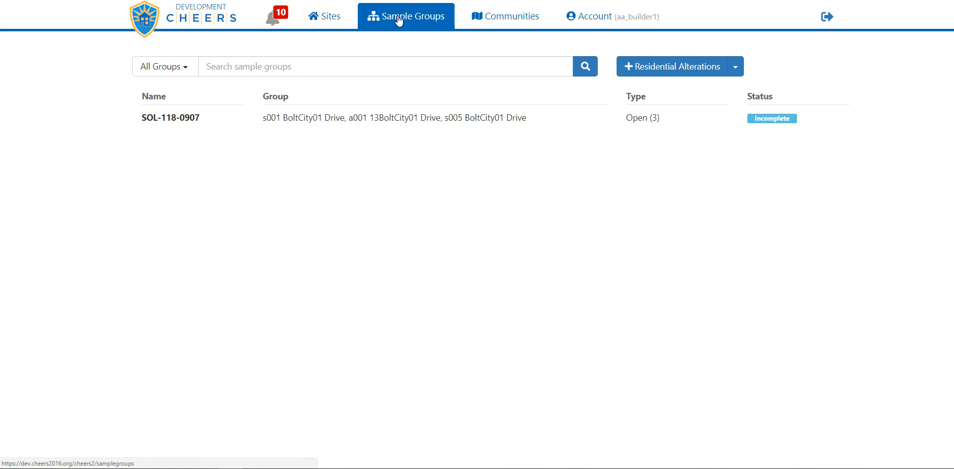
left_click(188, 71)
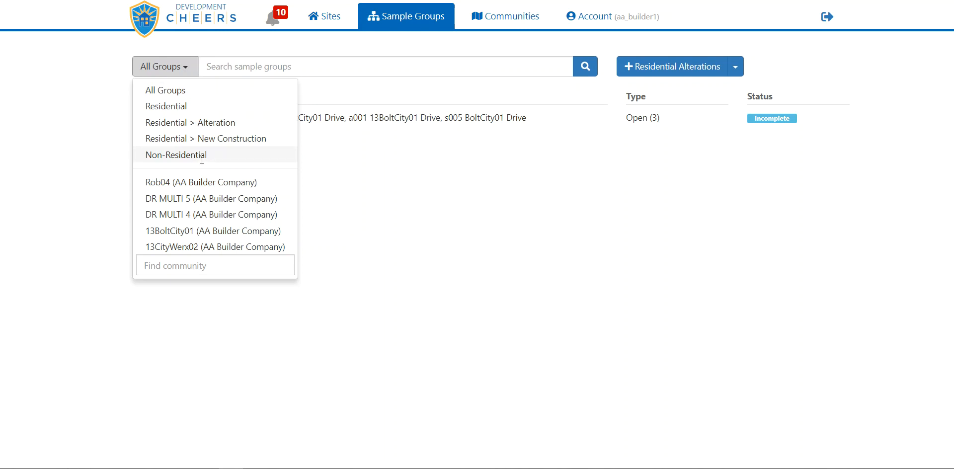
left_click(187, 72)
left_click(262, 67)
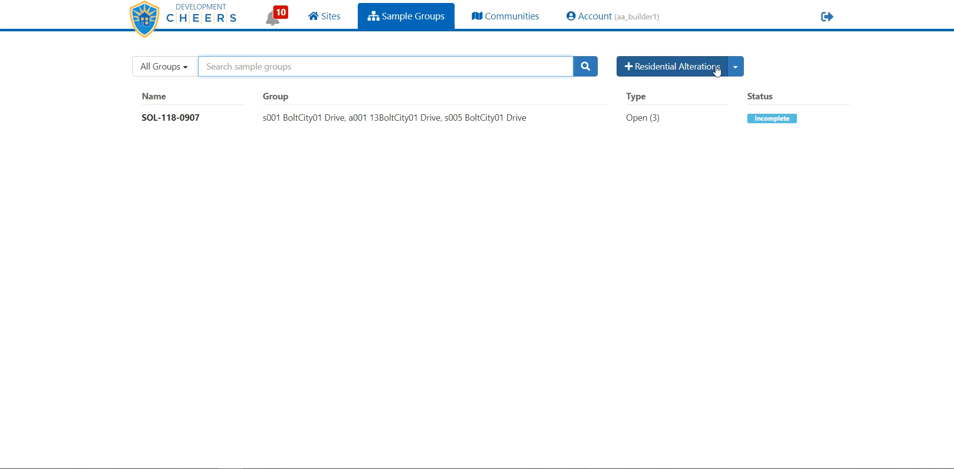
left_click(736, 69)
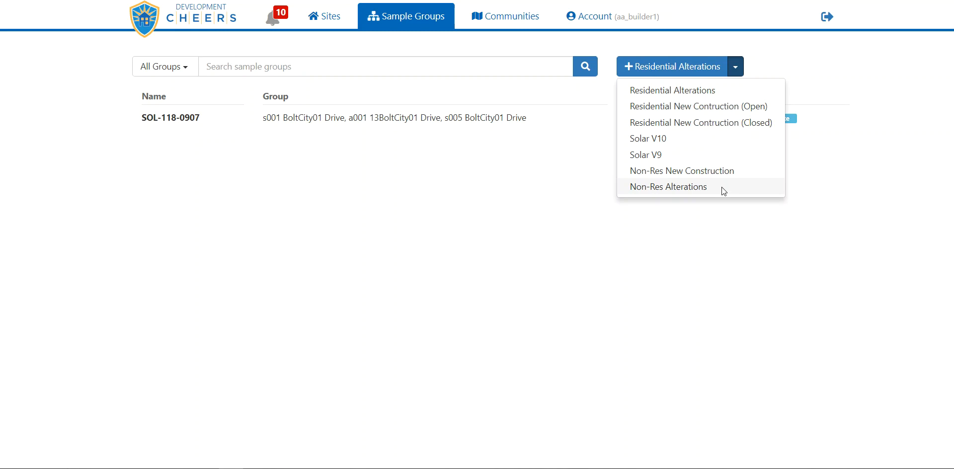
left_click(736, 67)
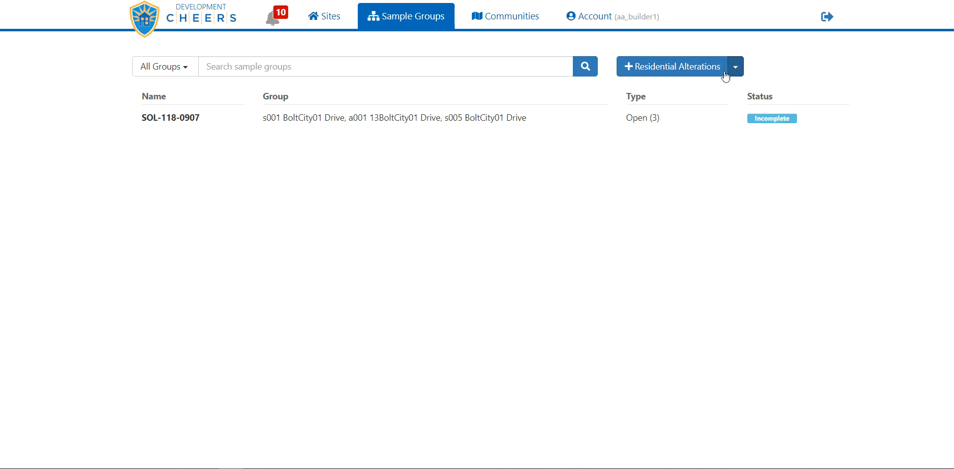
- Open the Rob04 community from the community list and check which other communities can be switched to
left_click(506, 19)
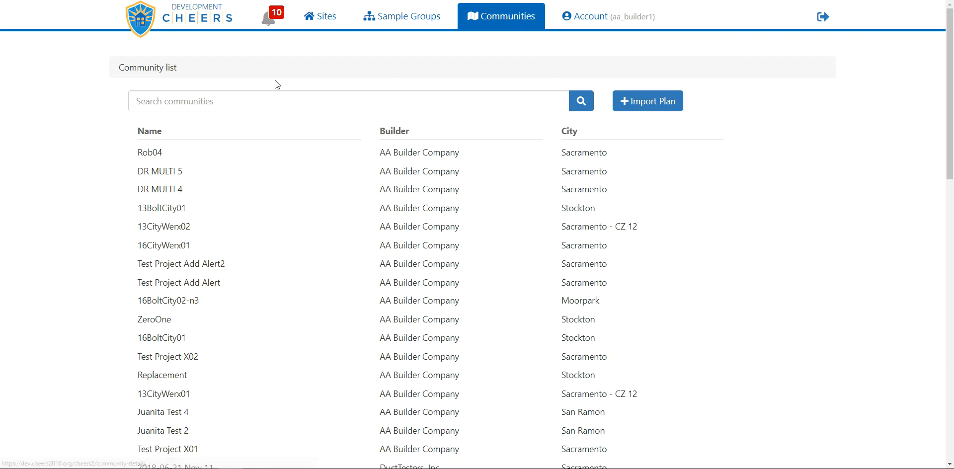
left_click(228, 103)
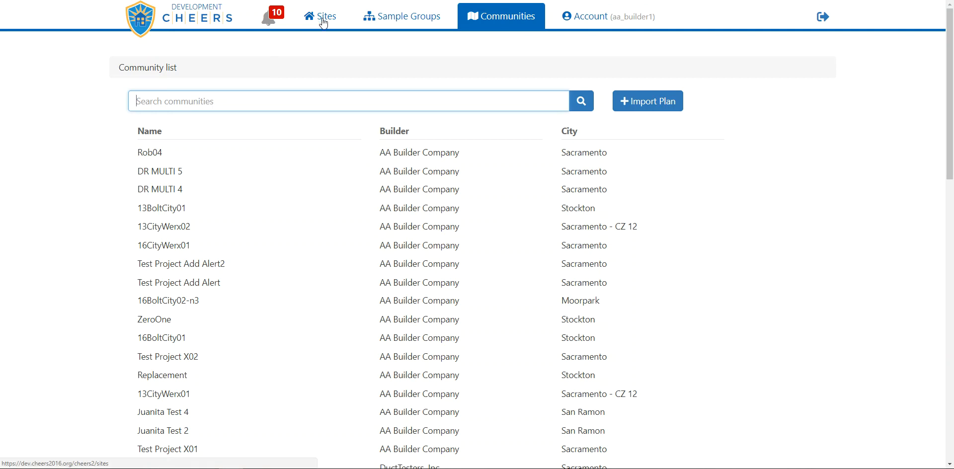
left_click(184, 157)
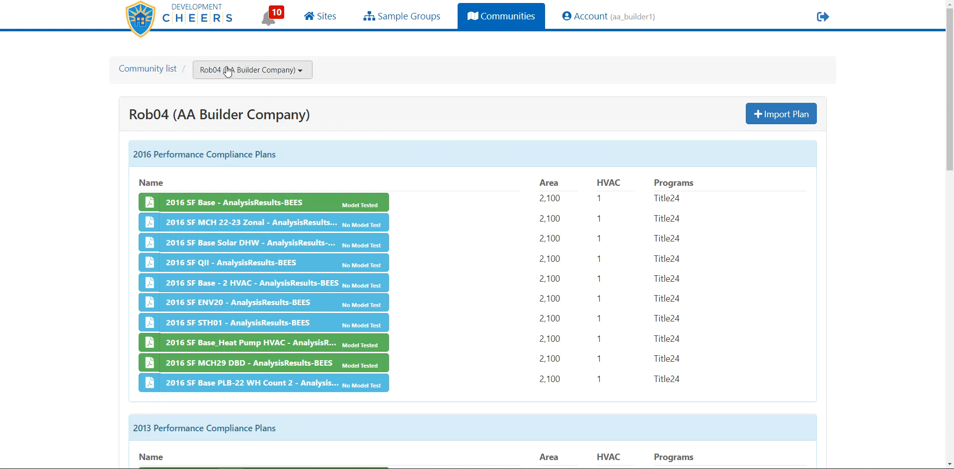
left_click(302, 72)
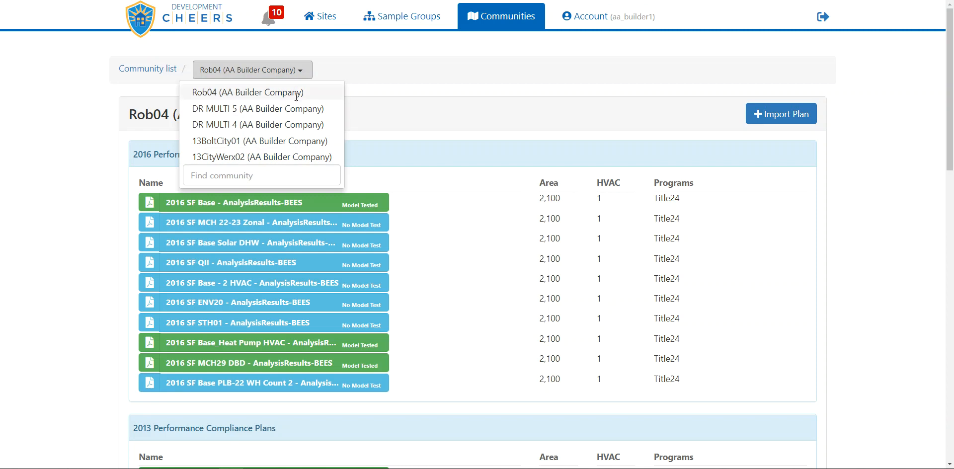
left_click(301, 73)
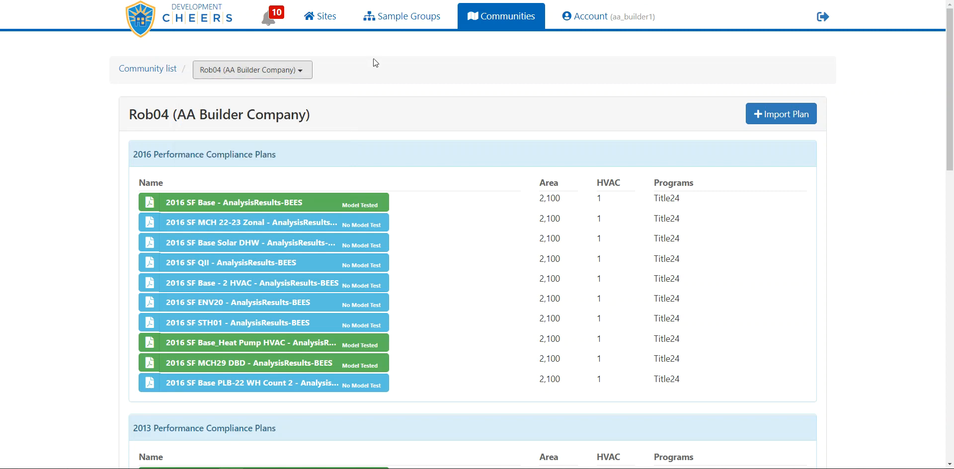
- Show the sample groups for the Rob04 community
left_click(393, 18)
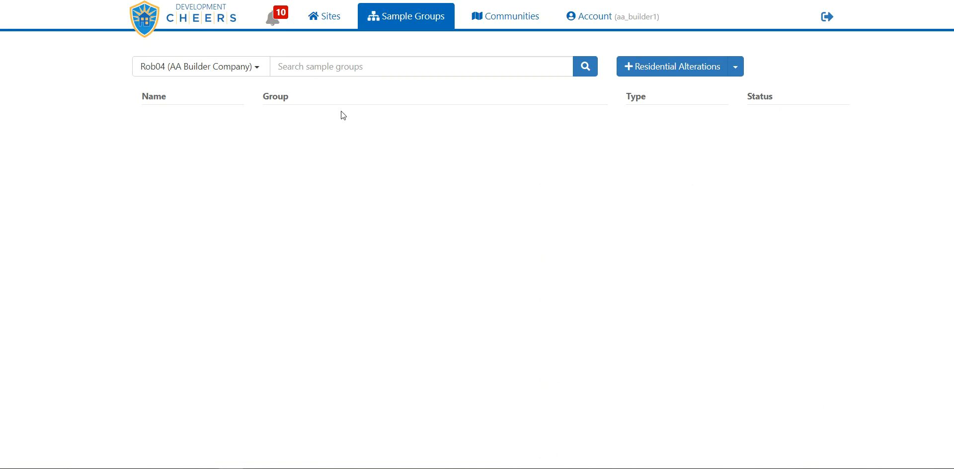
- Open the sites list and switch it to the DR MULTI 5 (AA Builder Company) community
left_click(330, 18)
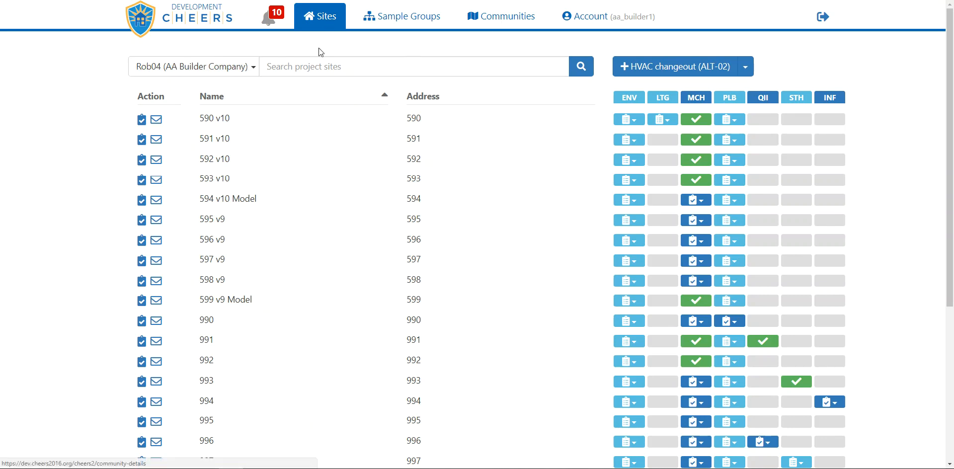
left_click(254, 69)
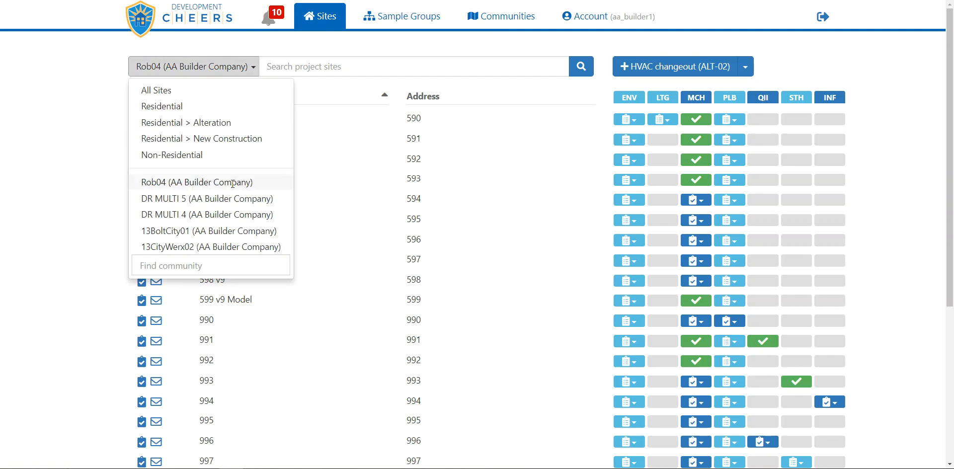
left_click(226, 199)
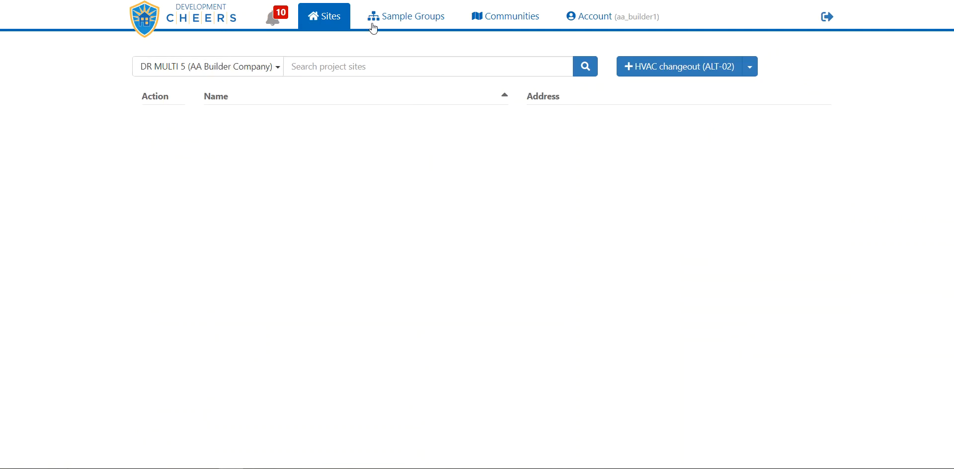
- View the sample groups and community details for DR MULTI 5, and check which other communities can be selected
left_click(396, 20)
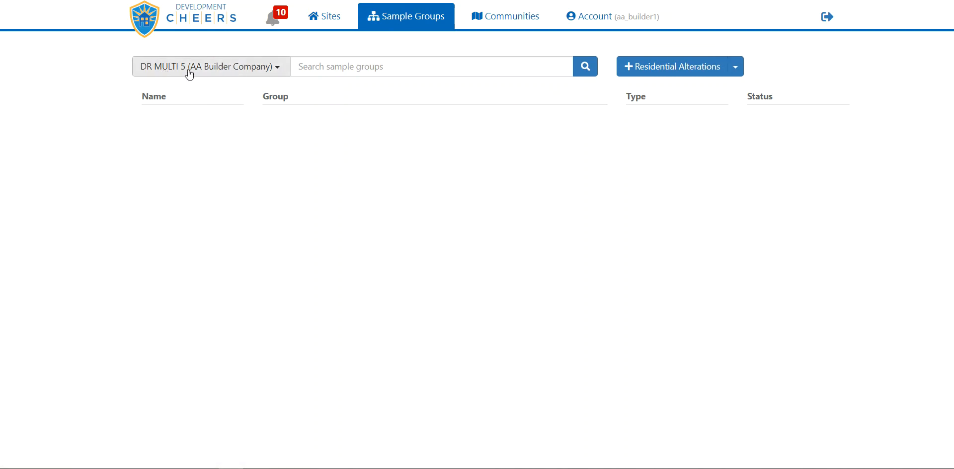
left_click(505, 20)
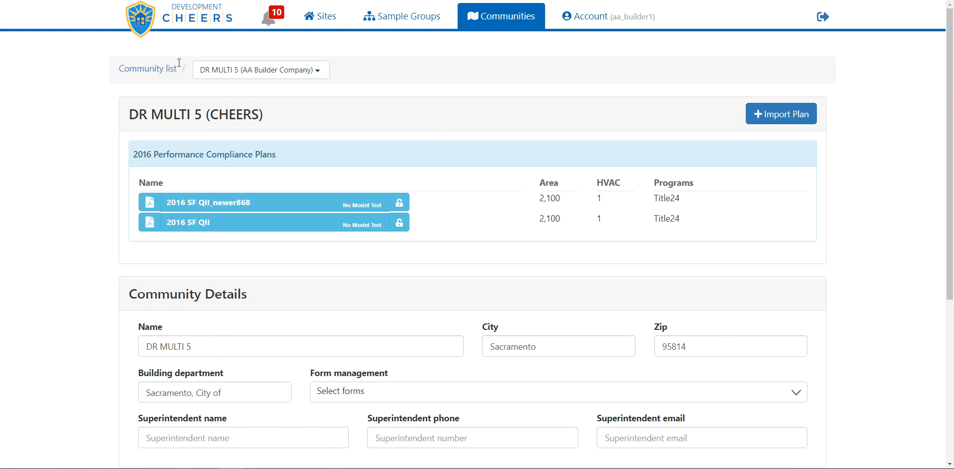
left_click(280, 73)
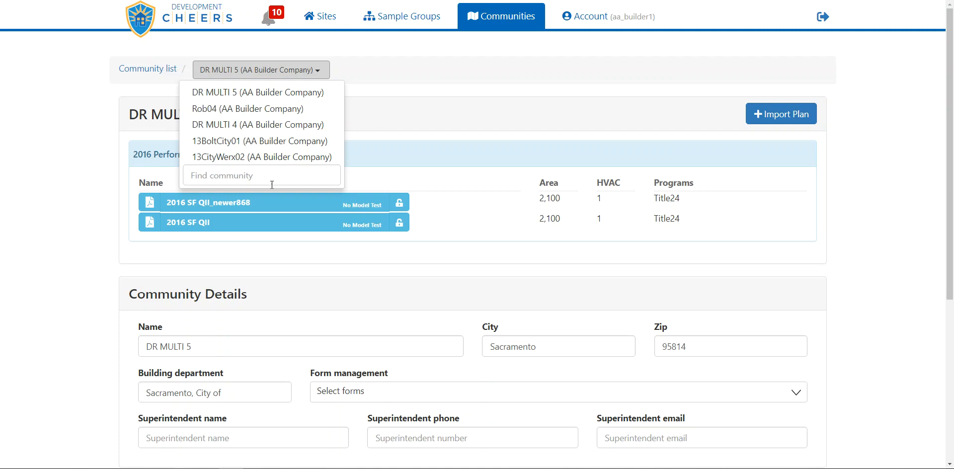
- Return to the full community list and look through the communities with their builders and cities
left_click(148, 68)
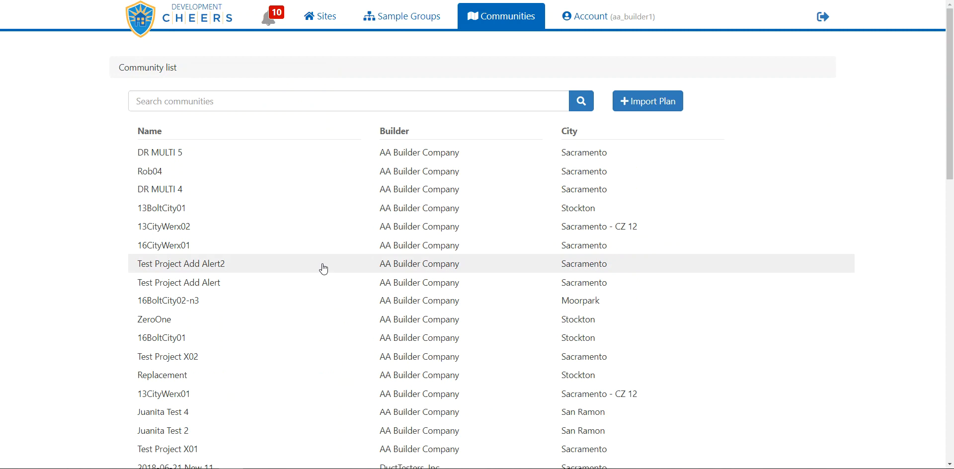
scroll(323, 263, "down", 6)
scroll(324, 269, "up", 5)
scroll(324, 268, "up", 2)
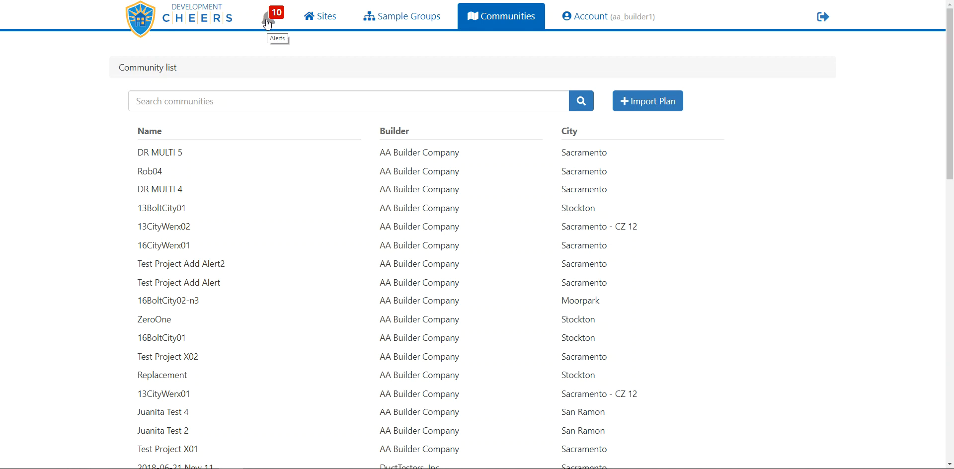
- Open the account alerts and their settings to examine the web alert and email options for each alert type
left_click(268, 24)
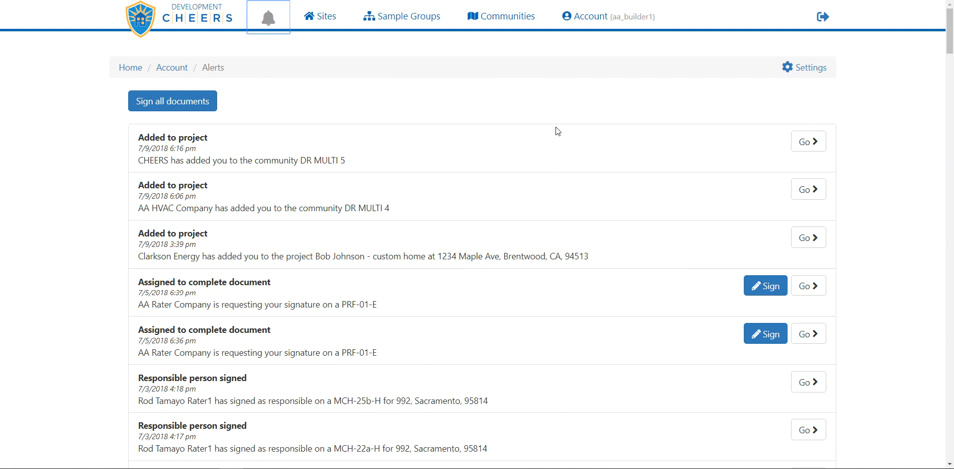
left_click(797, 69)
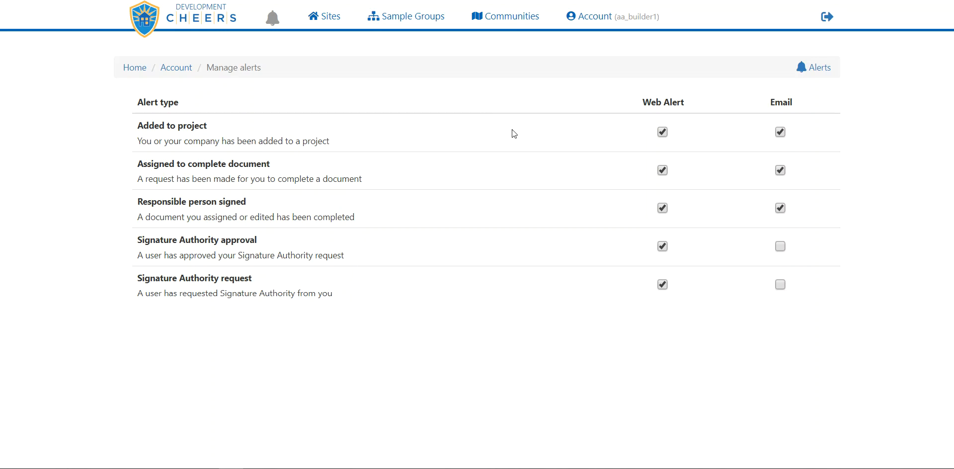
left_click_drag(650, 103, 799, 107)
- Disable the web alert for Added to project, and re-enable both its web alert and email notification
left_click(663, 133)
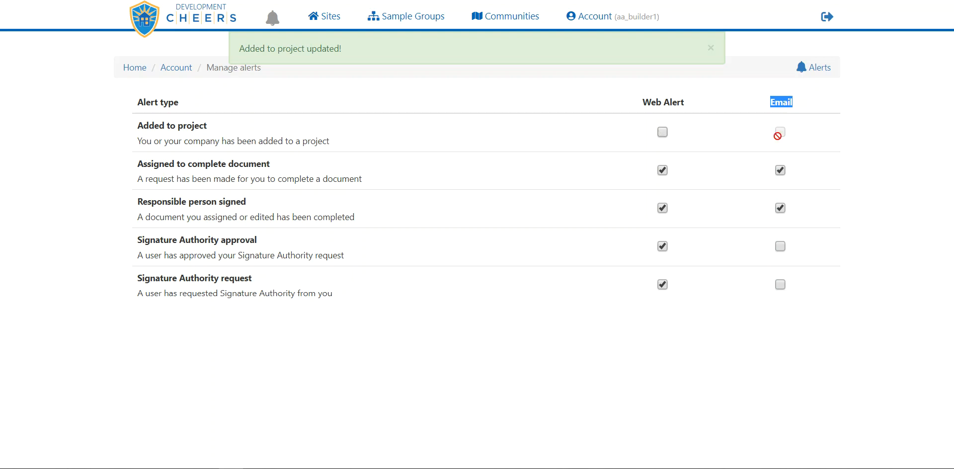
left_click(757, 113)
left_click(663, 132)
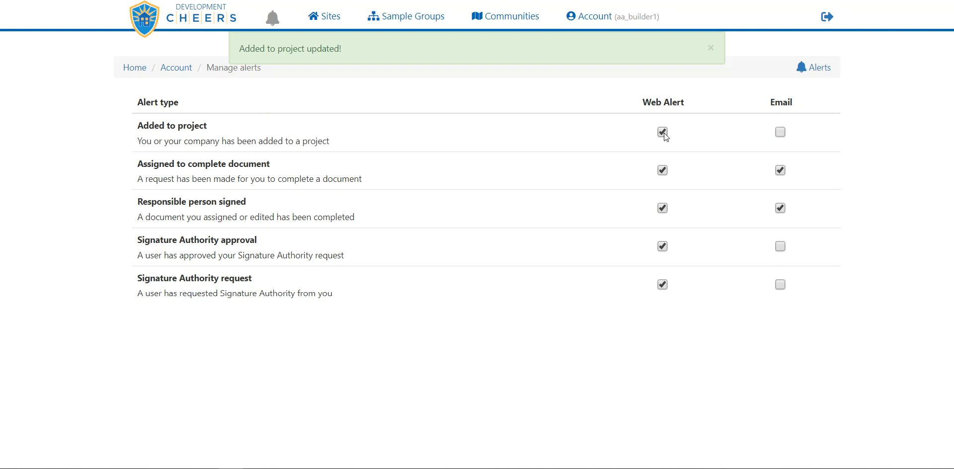
left_click(780, 133)
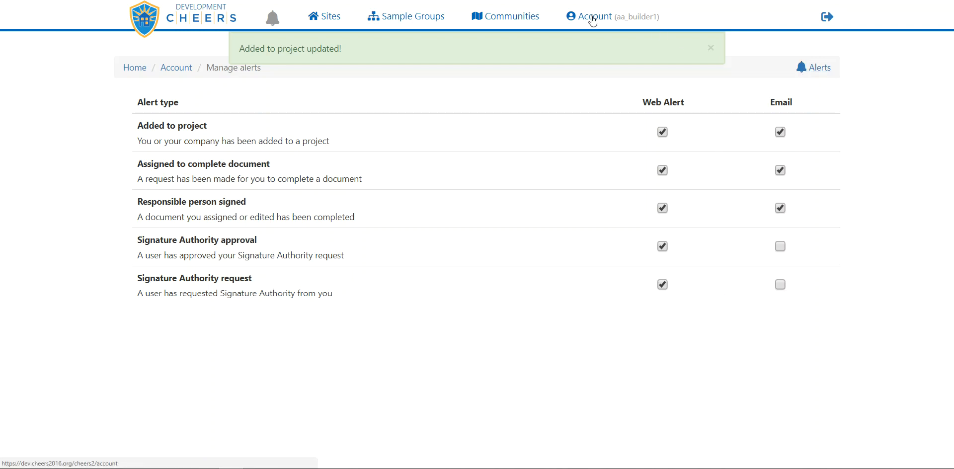
- Go back to the alerts list and look through the project, document assignment and signature notifications
left_click(819, 67)
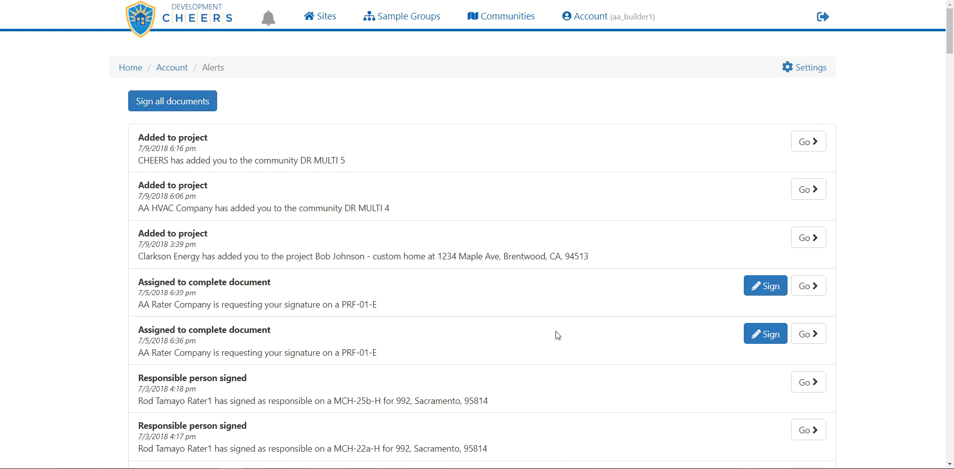
scroll(557, 336, "down", 3)
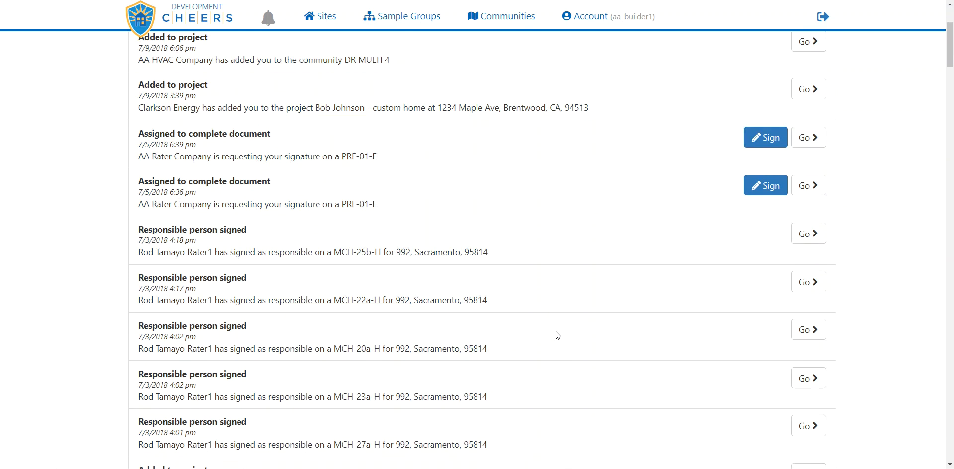
scroll(558, 336, "down", 1)
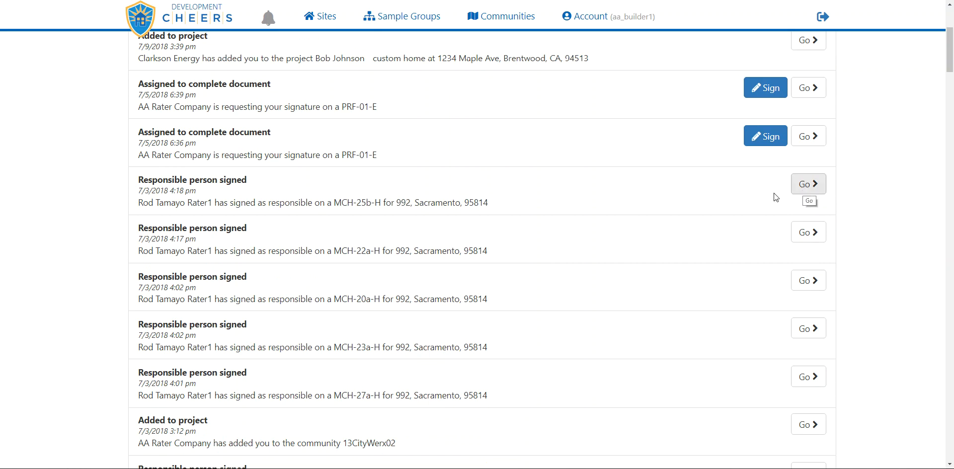
scroll(618, 256, "down", 4)
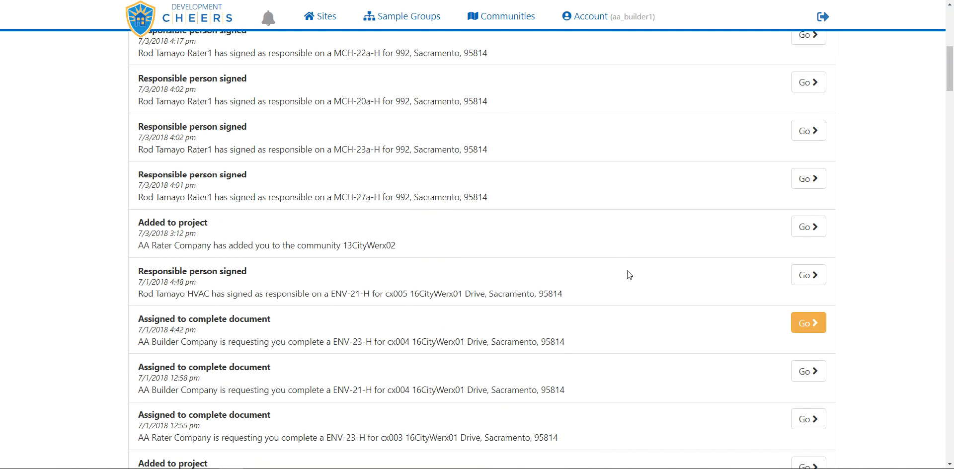
scroll(631, 288, "down", 2)
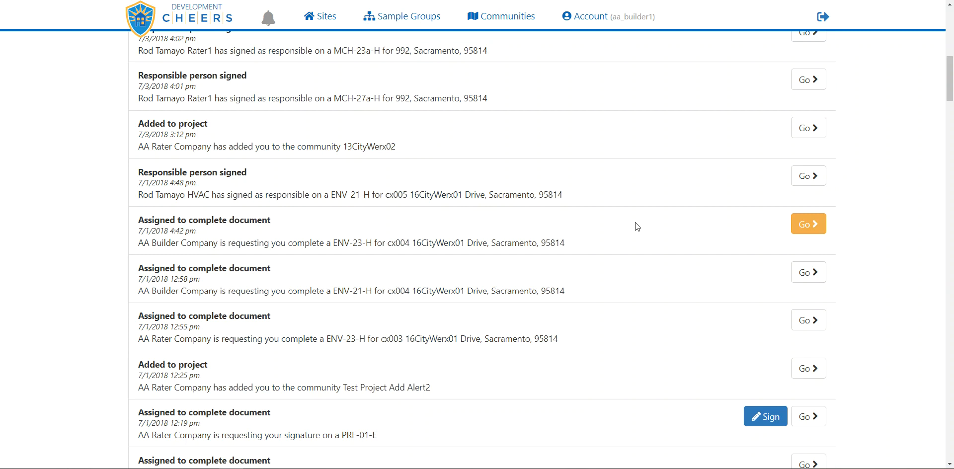
scroll(636, 223, "down", 3)
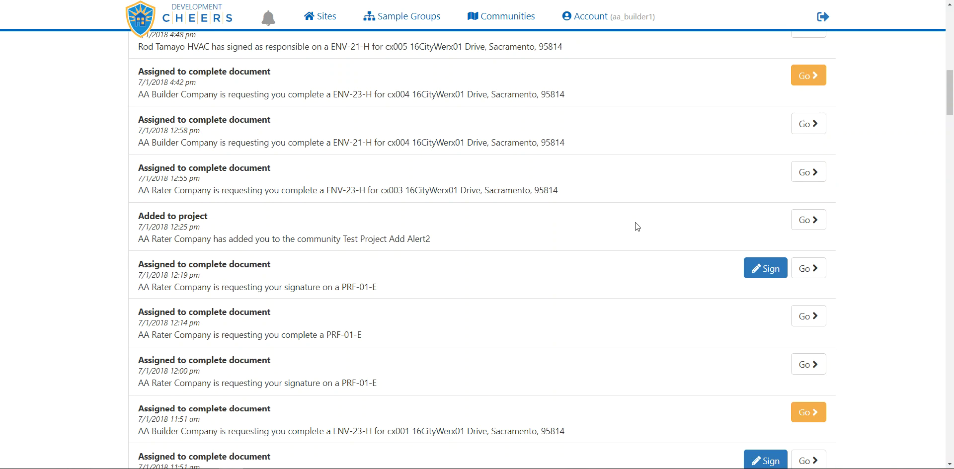
scroll(637, 227, "up", 14)
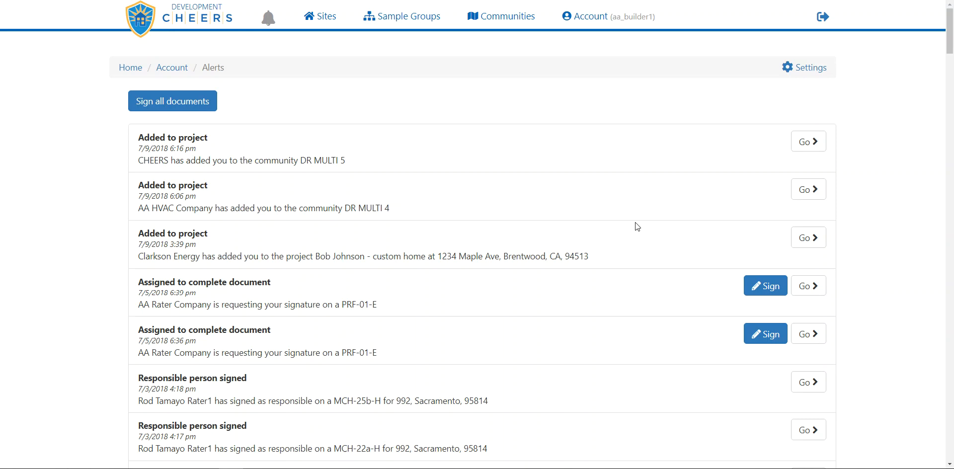
- Open the account page and review its profile, billing, signature authorization, alert and password options
left_click(587, 21)
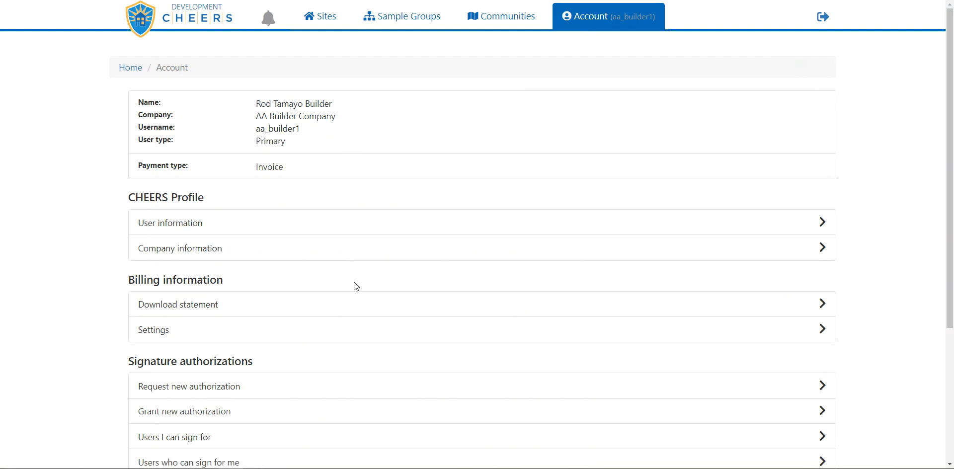
scroll(371, 293, "down", 2)
scroll(371, 293, "down", 1)
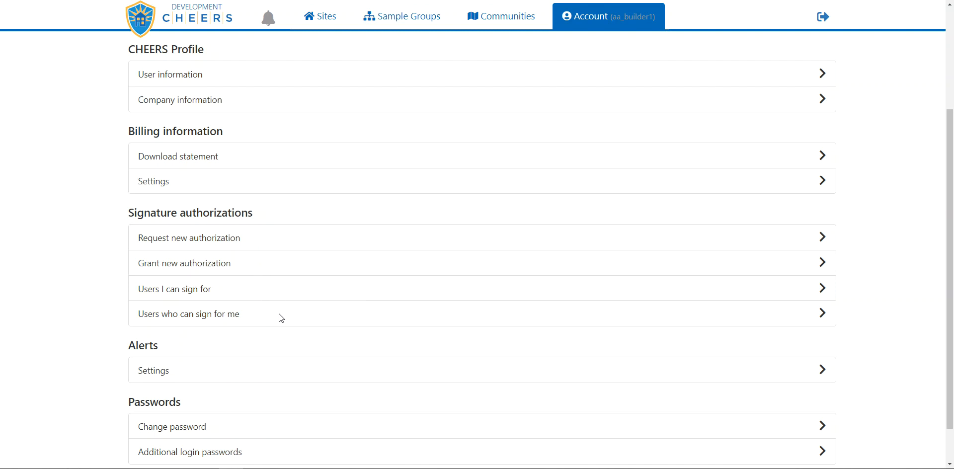
scroll(281, 318, "down", 1)
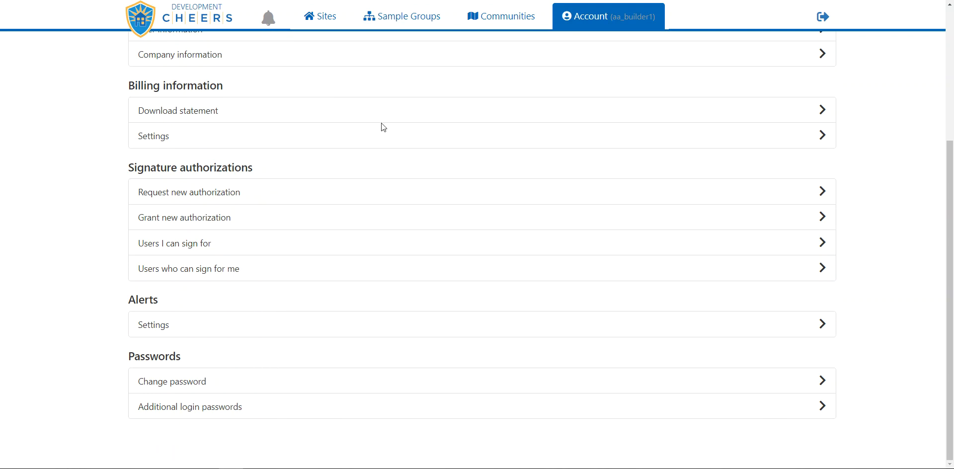
scroll(384, 128, "up", 4)
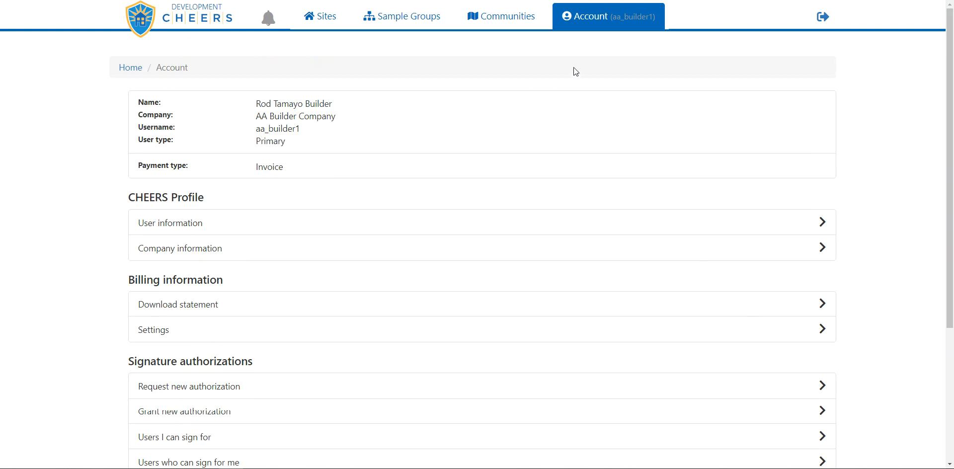
- Sign out of the CHEERS account
left_click(822, 19)
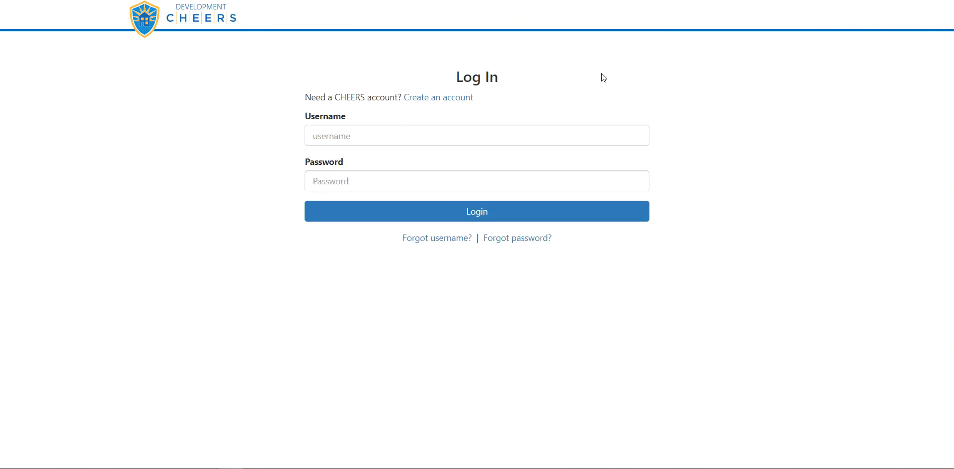